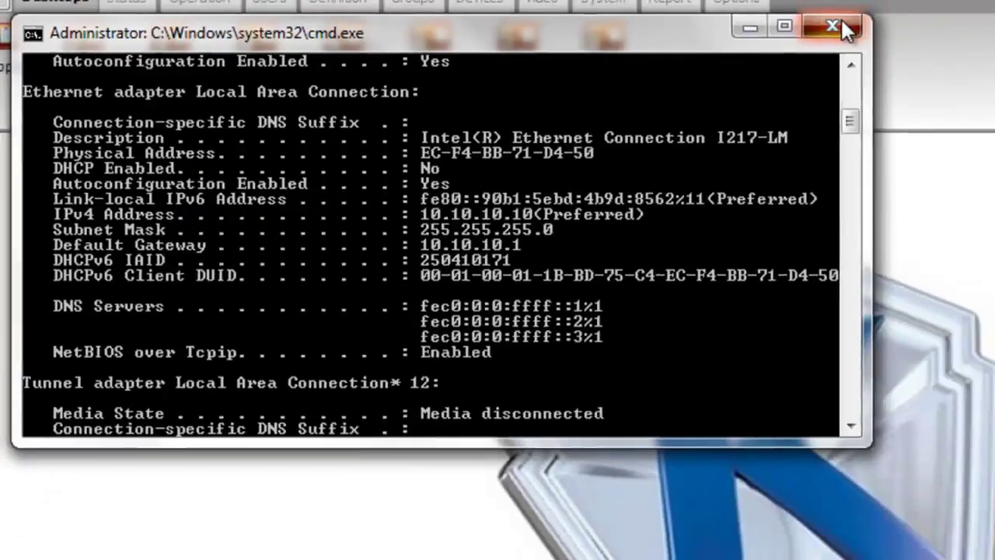
# Close the command prompt and open the 01 - Multi-Site Gateway definition among the devices to examine its settings
pyautogui.click(980, 17)
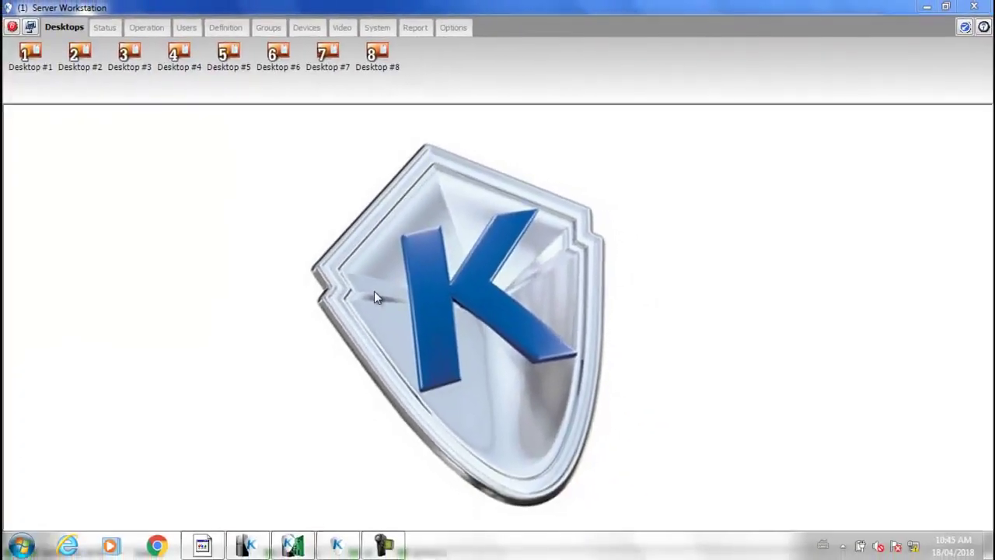
pyautogui.click(295, 27)
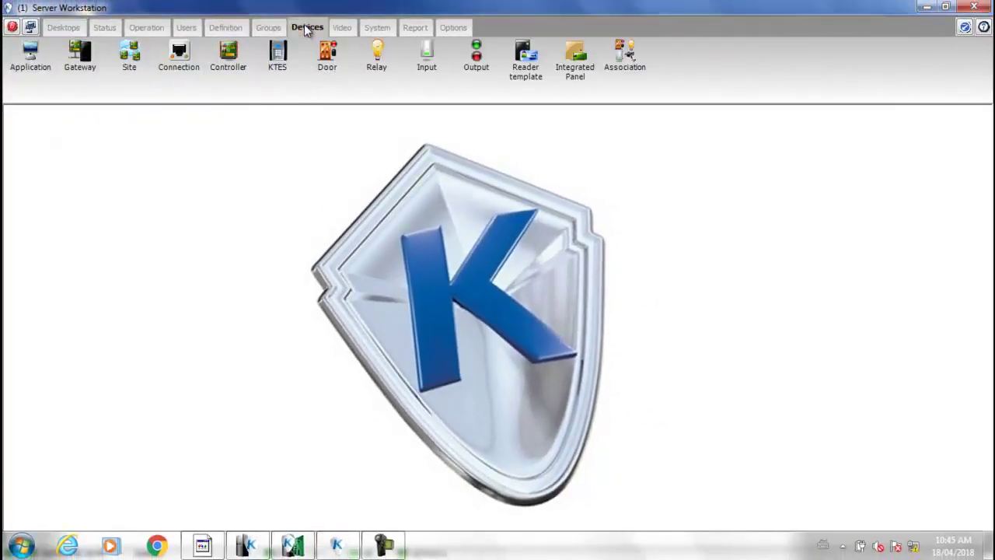
pyautogui.click(80, 59)
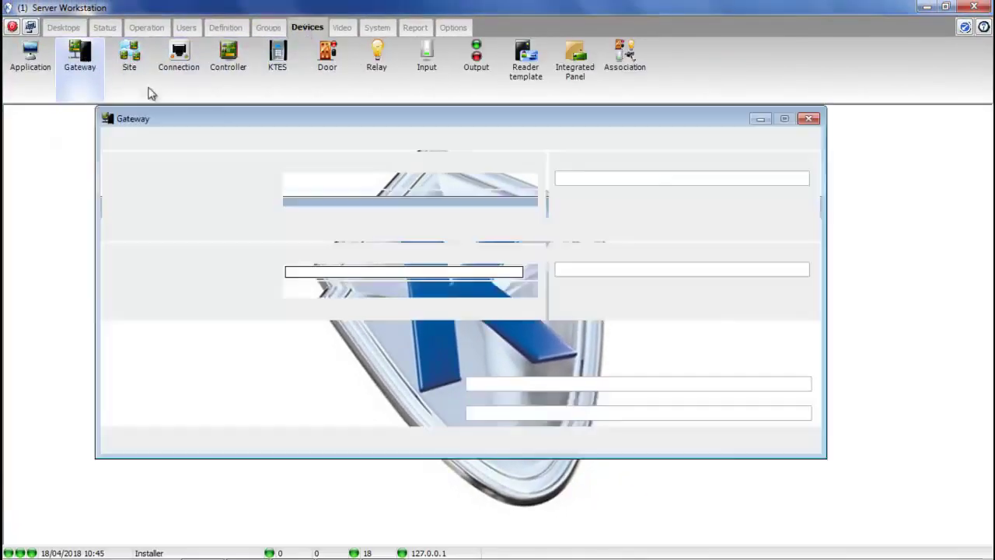
pyautogui.click(417, 191)
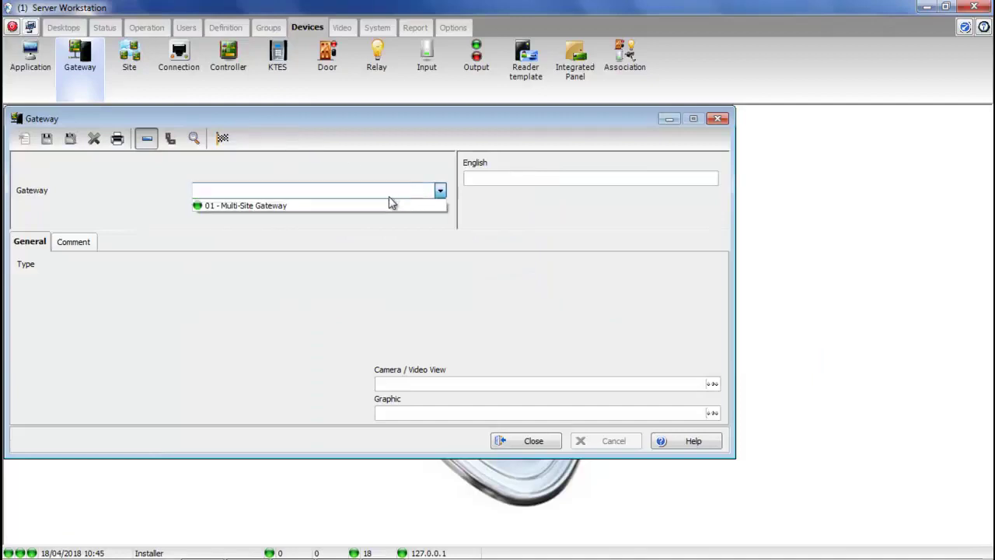
pyautogui.click(340, 205)
pyautogui.click(133, 241)
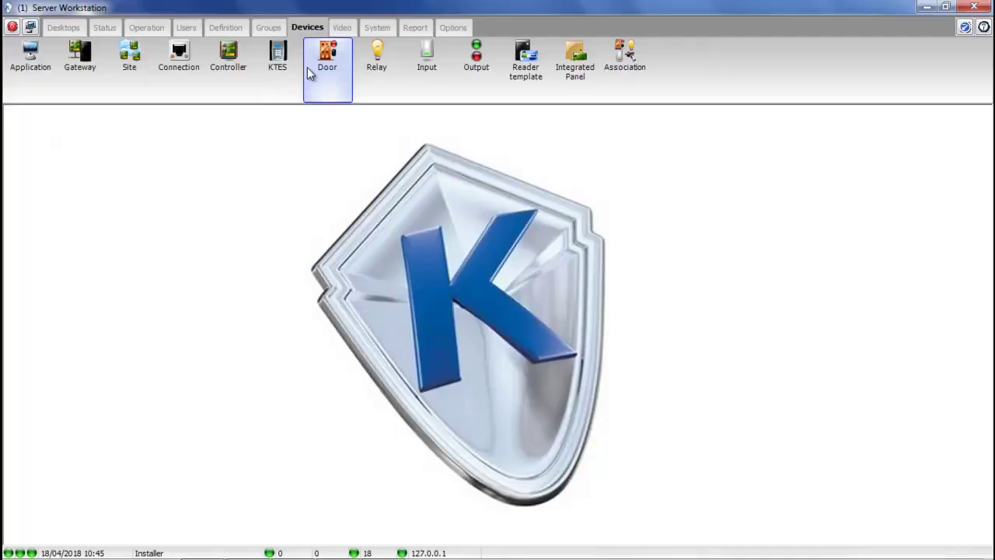
# Open the existing device connection's definition and examine its connection type and IP device IP configuration
pyautogui.click(178, 60)
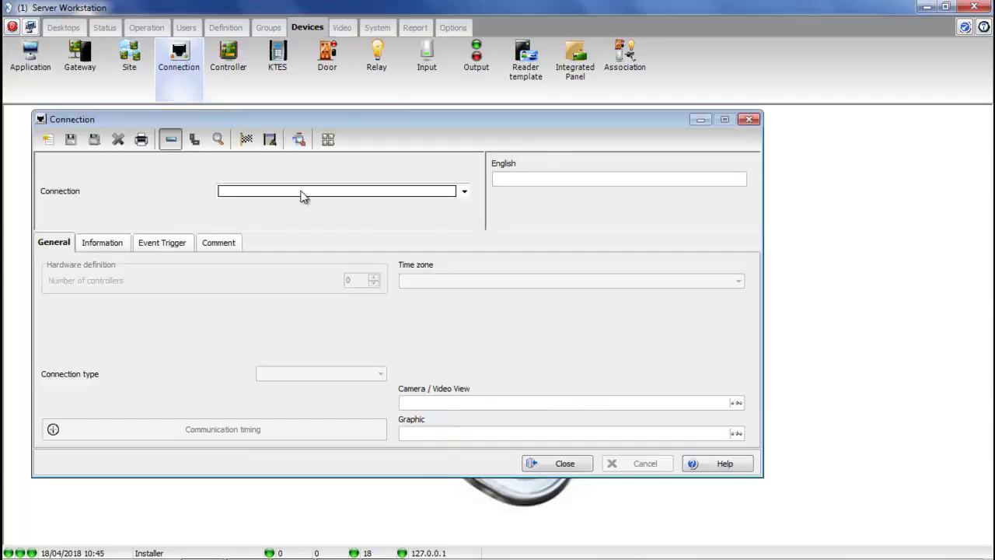
pyautogui.click(377, 192)
pyautogui.click(365, 206)
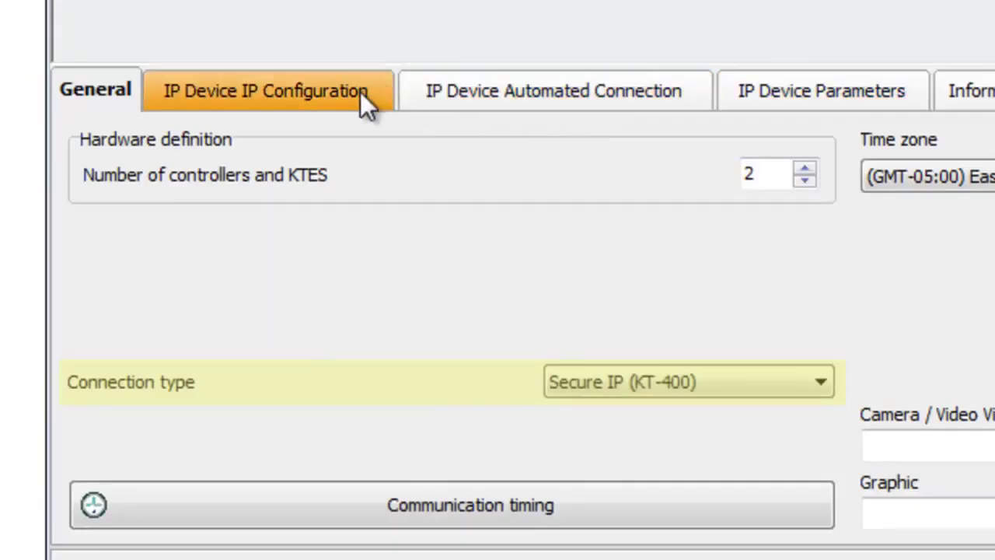
pyautogui.click(359, 92)
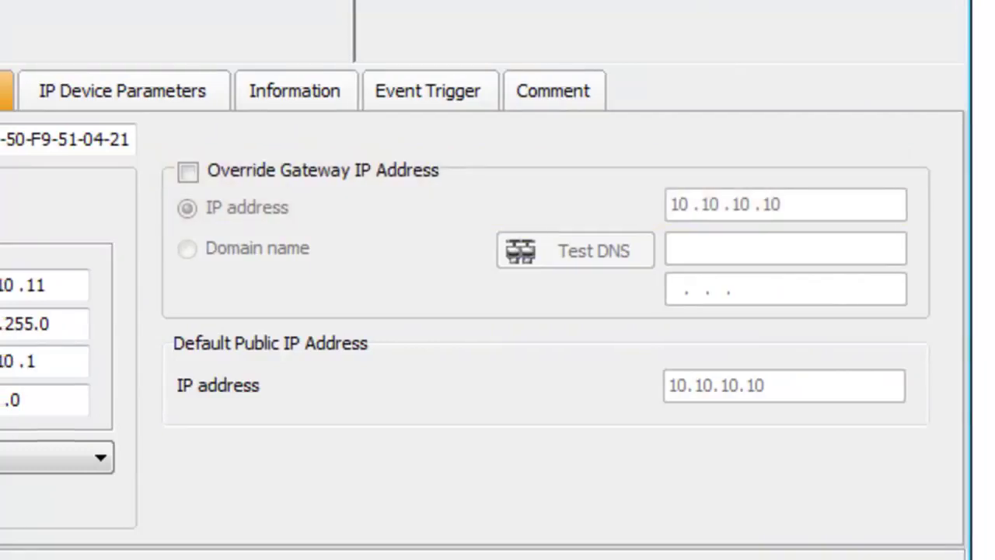
pyautogui.click(323, 92)
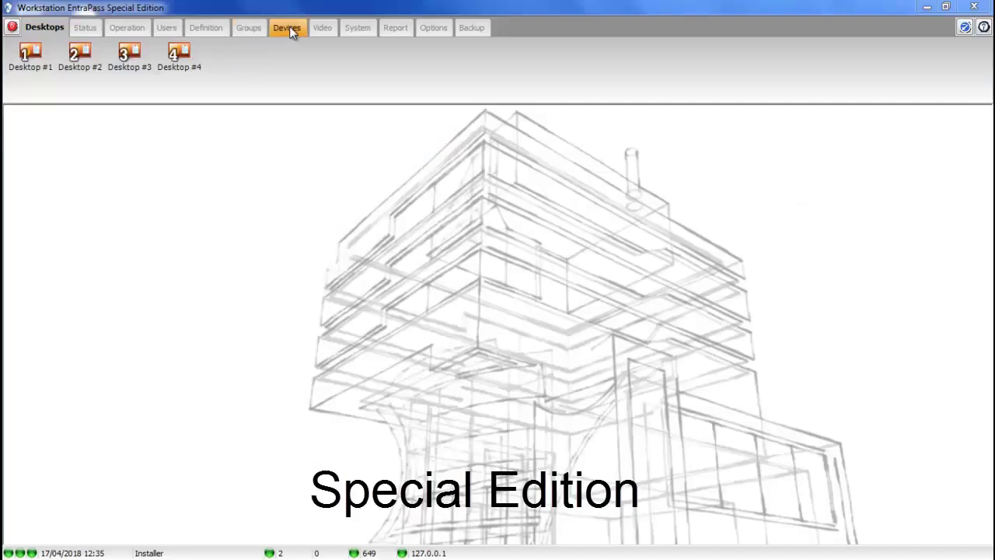
# Open the Workstation EntraPass Special Edition application definition among the devices to examine its settings
pyautogui.click(286, 28)
pyautogui.click(35, 60)
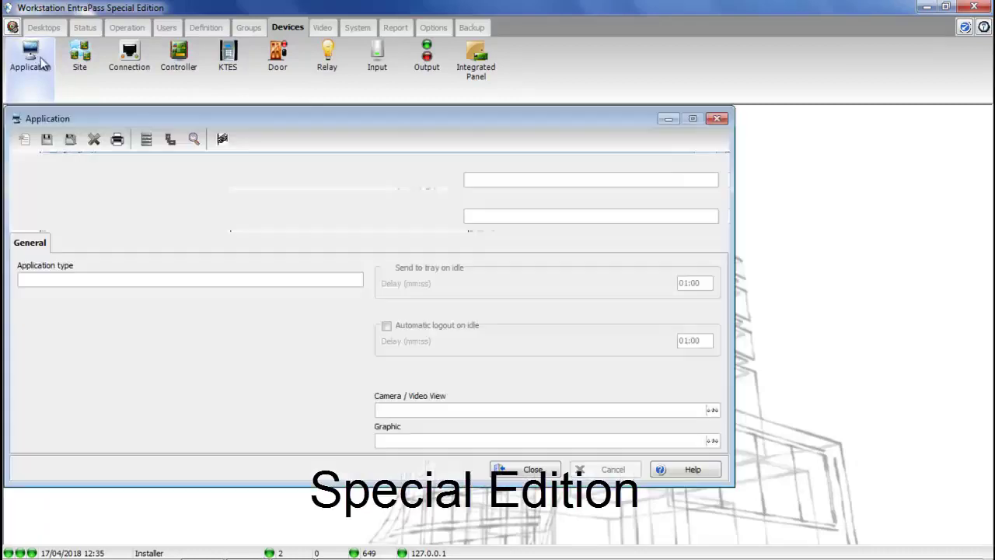
pyautogui.click(257, 192)
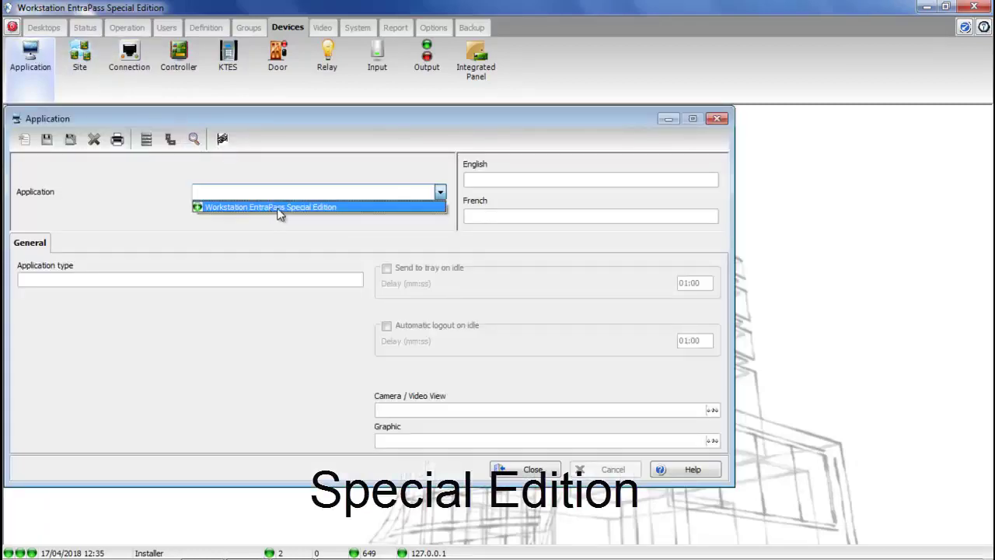
pyautogui.click(279, 208)
pyautogui.click(344, 243)
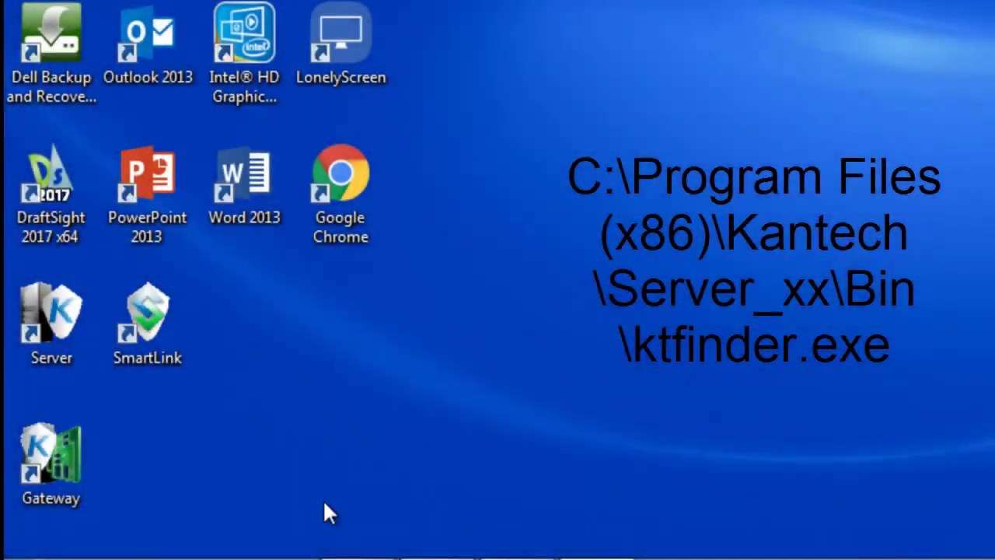
# Launch the KT-Finder utility from the Server folder of the installed EntraPass Corporate Edition programs
pyautogui.moveTo(233, 558)
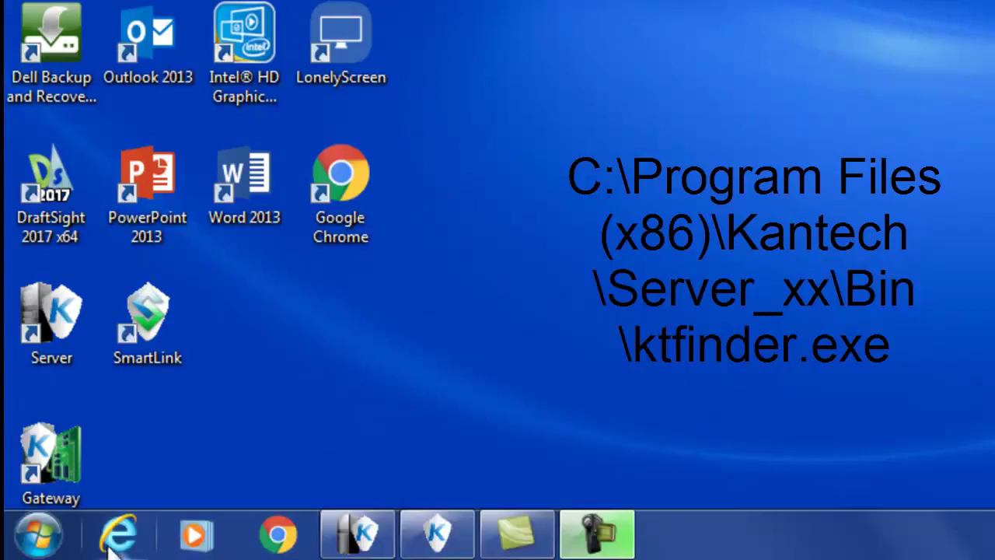
pyautogui.click(37, 534)
pyautogui.click(176, 416)
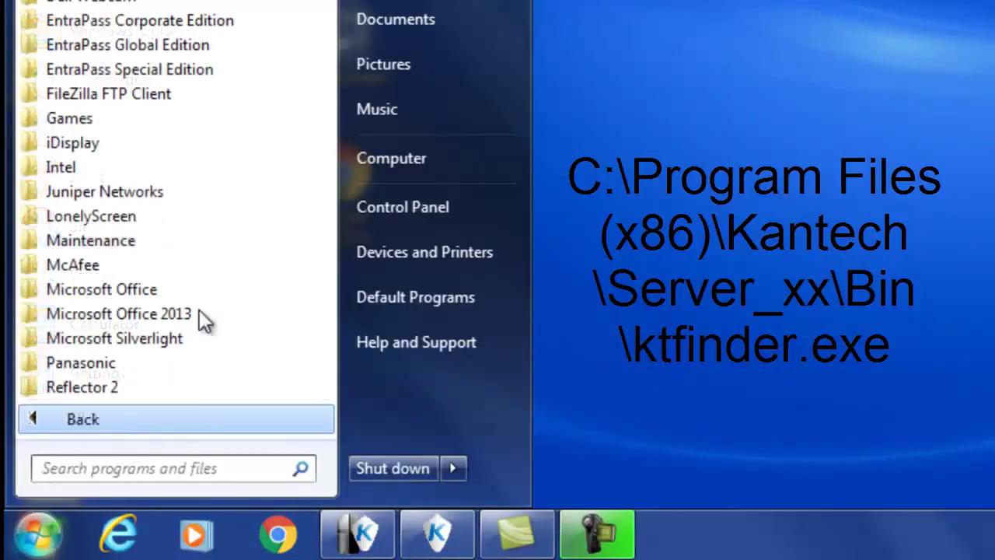
pyautogui.click(195, 22)
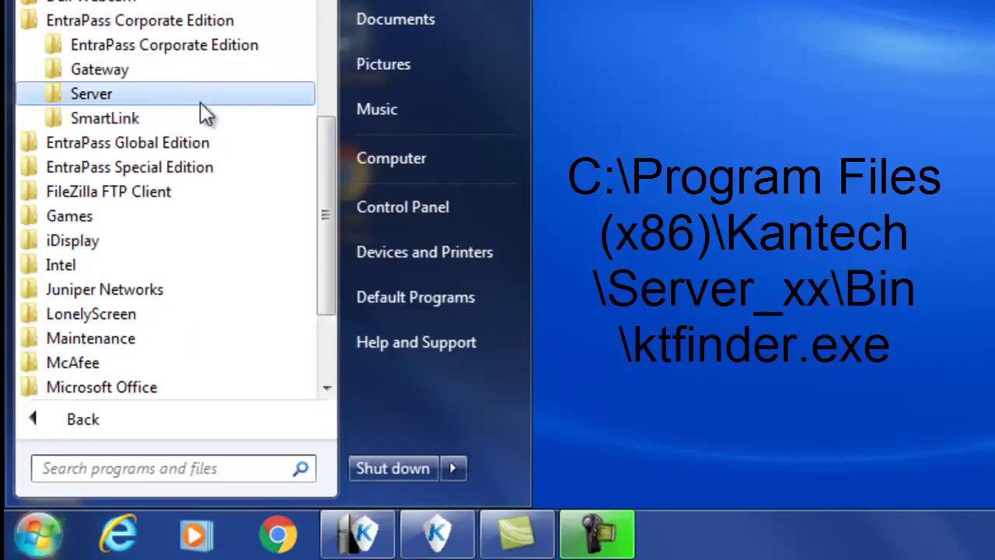
pyautogui.click(147, 96)
pyautogui.click(140, 165)
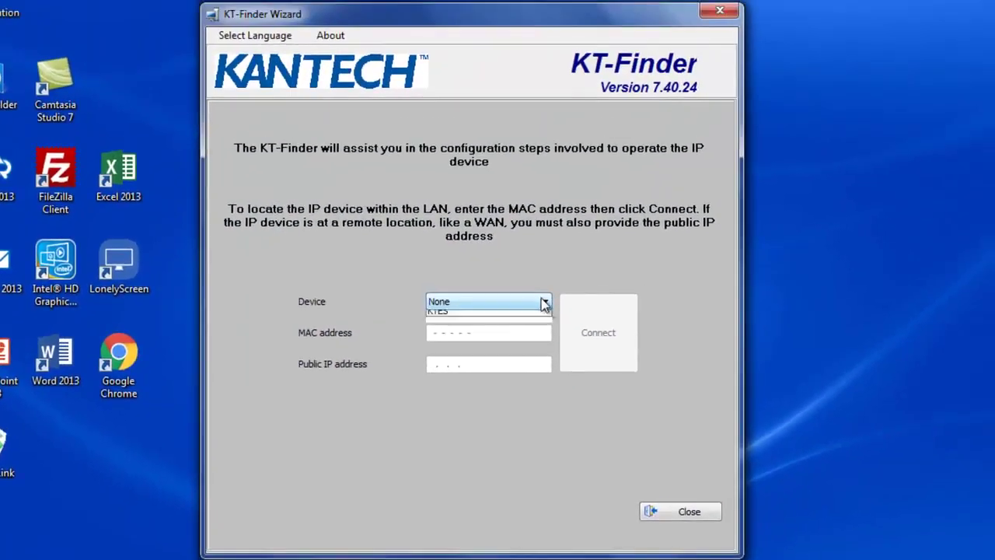
# Connect to the KT-400 with MAC address 00-50-F9-51-04-21, review its network configuration, and close KT-Finder
pyautogui.click(788, 187)
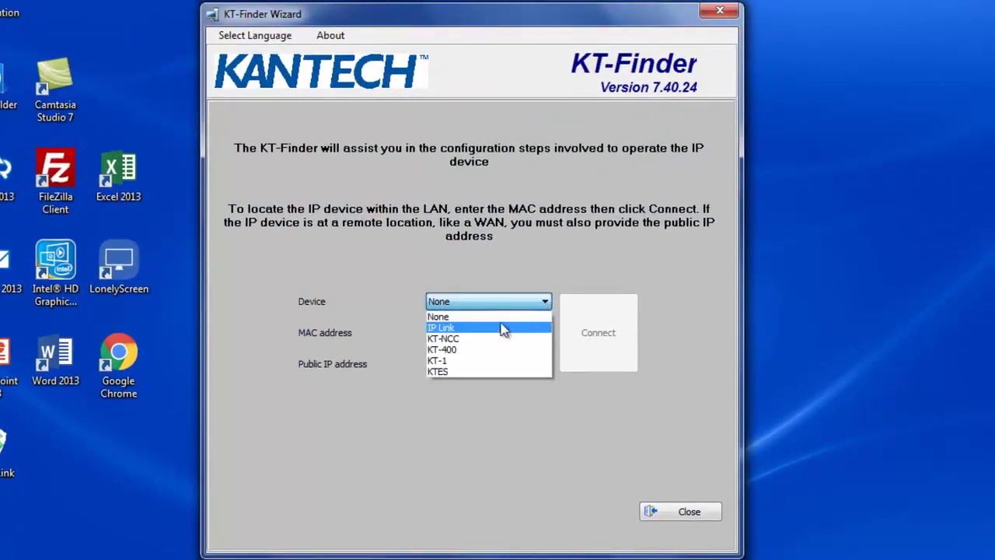
pyautogui.click(462, 355)
pyautogui.write('51-04-')
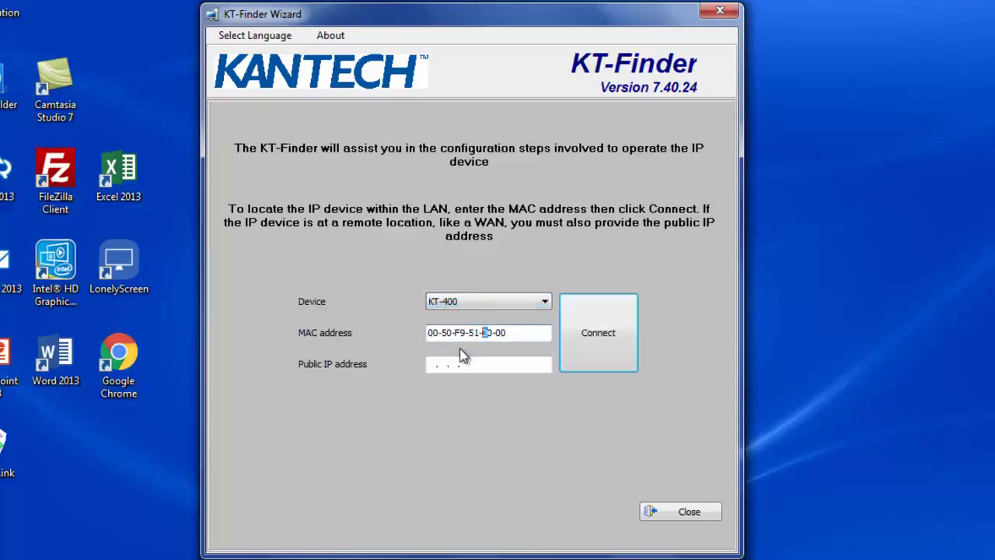
pyautogui.write('21')
pyautogui.press('Return')
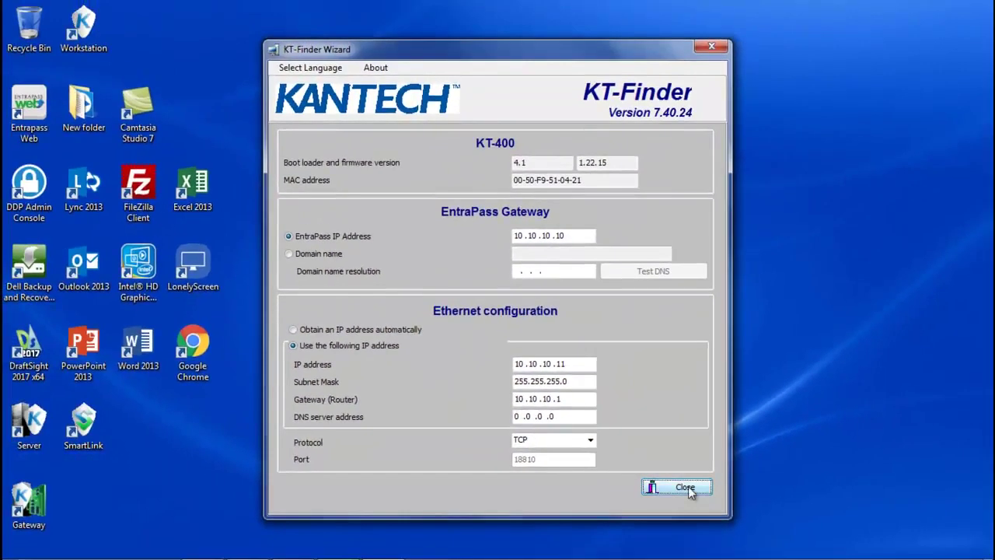
pyautogui.click(874, 485)
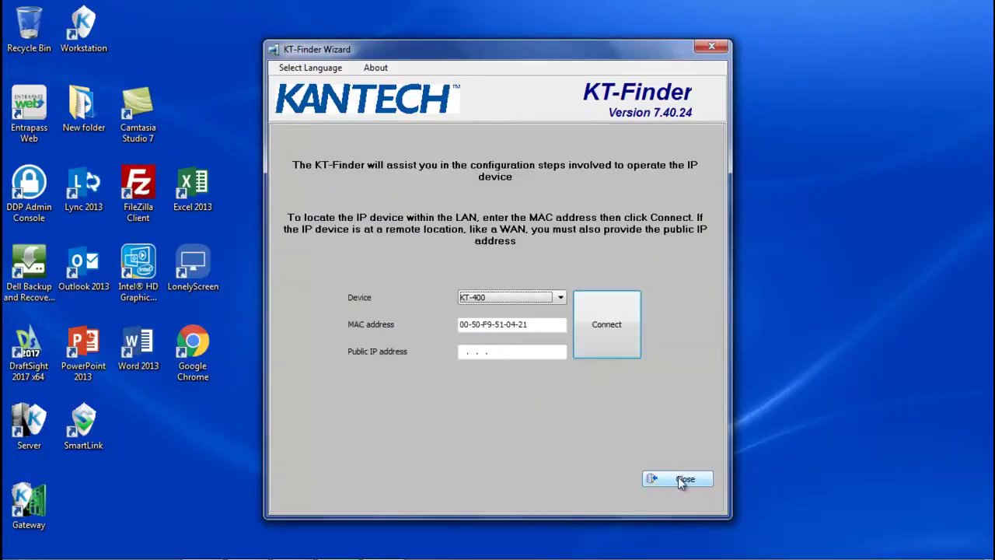
pyautogui.click(683, 481)
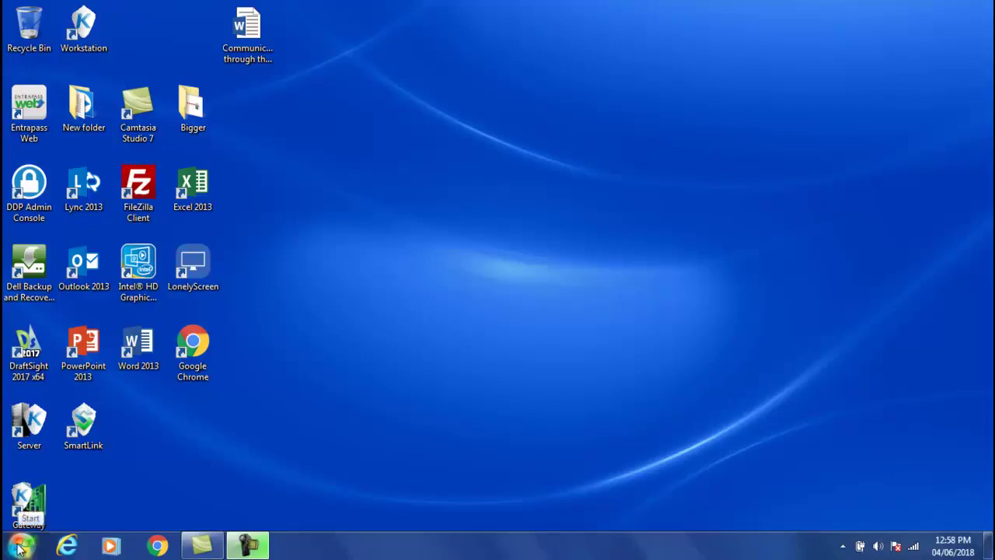
# Open a Windows command prompt and ping 10.10.10.10 twice to check for a reply
pyautogui.click(21, 547)
pyautogui.write('cmd')
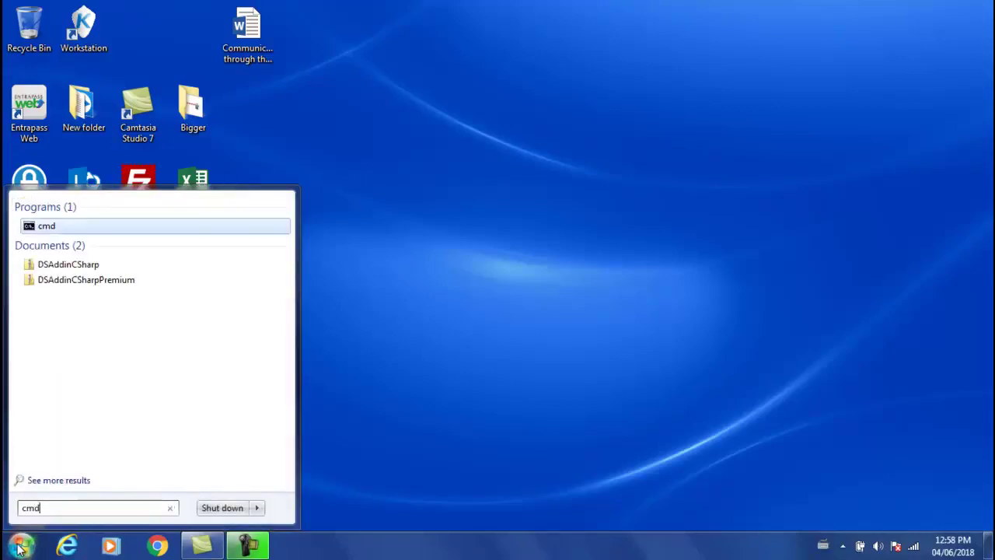
pyautogui.press('Return')
pyautogui.write('ping 1')
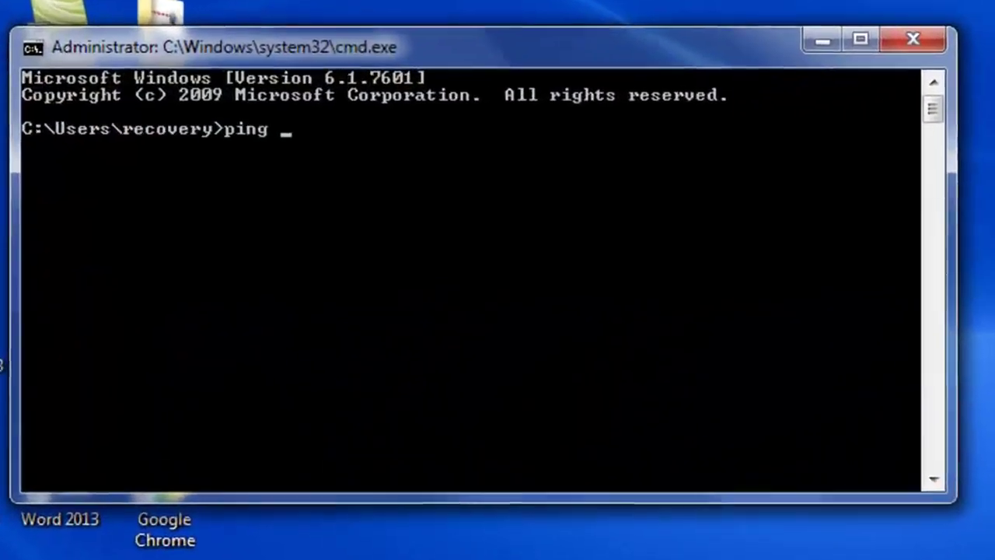
pyautogui.write('0.10.10.10')
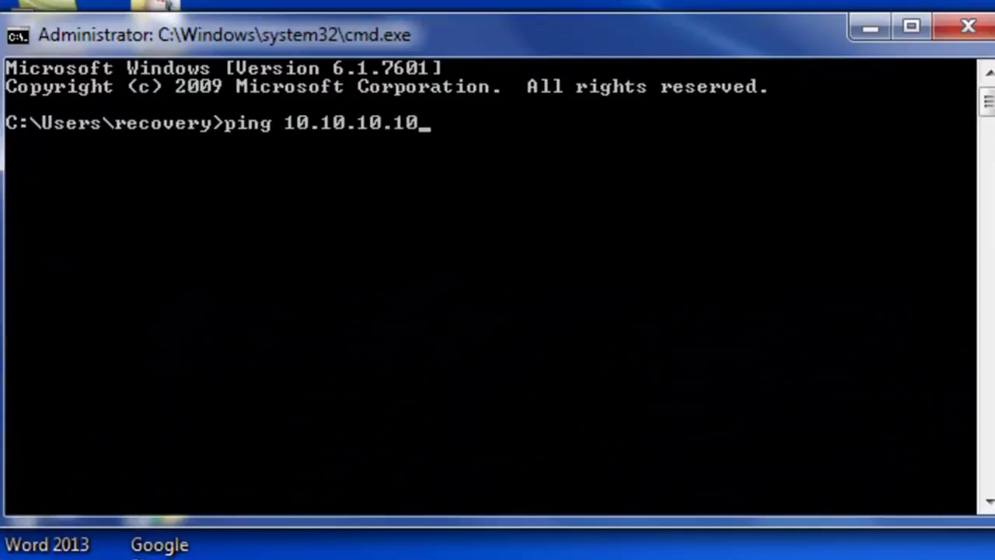
pyautogui.press('Return')
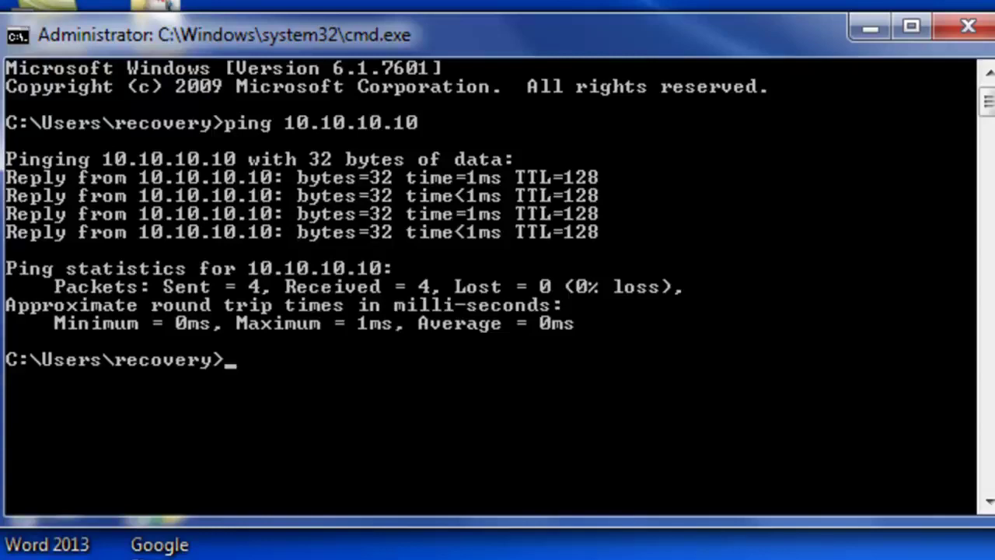
pyautogui.press('Up')
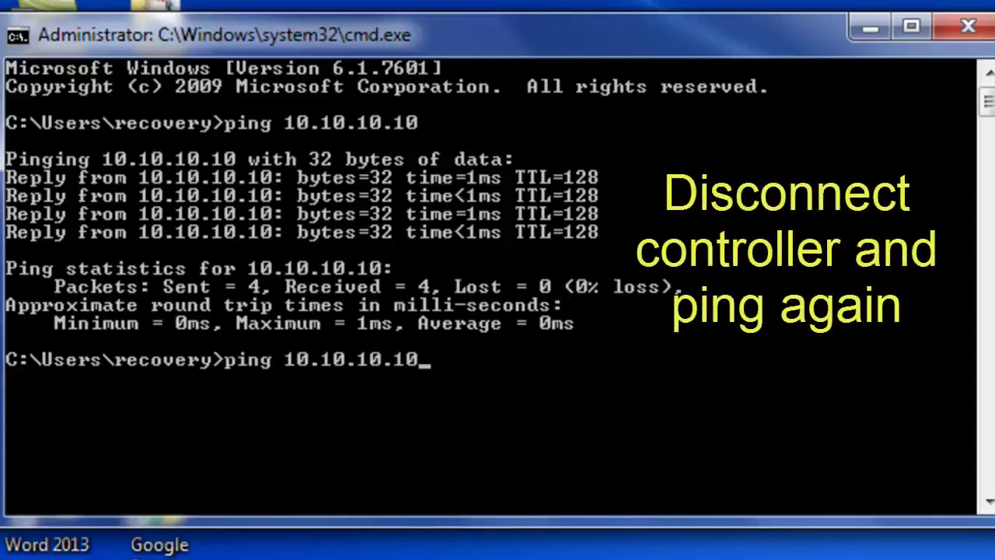
pyautogui.press('Return')
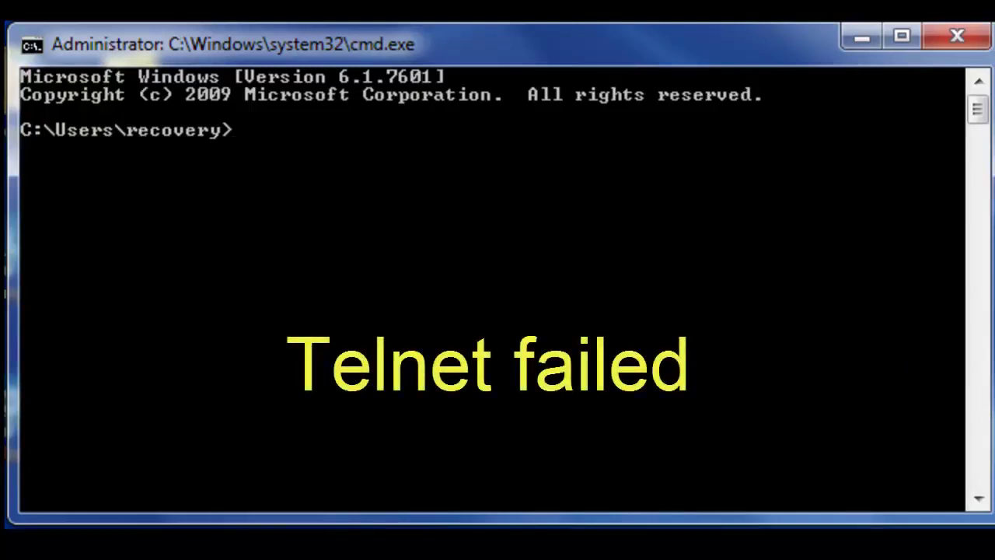
# Try to open a Telnet connection to 10.10.10.11 on port 18802 from the command prompt
pyautogui.write('telnet 10.1')
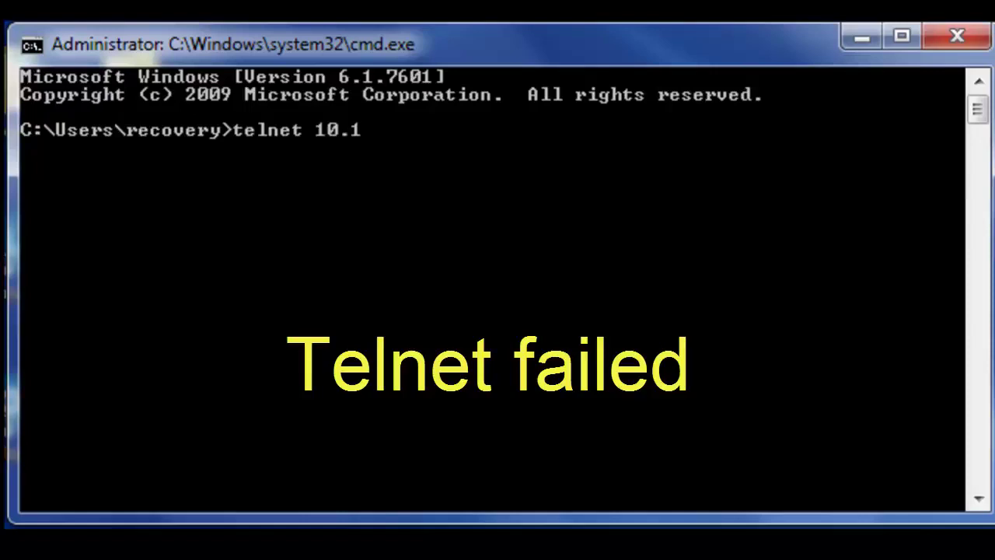
pyautogui.write('0.10.11 ')
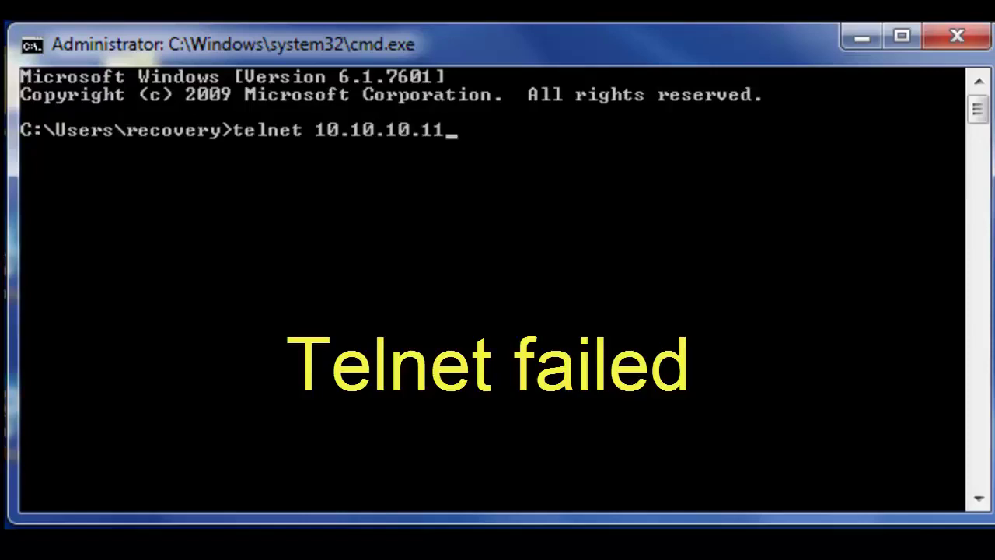
pyautogui.write('18802')
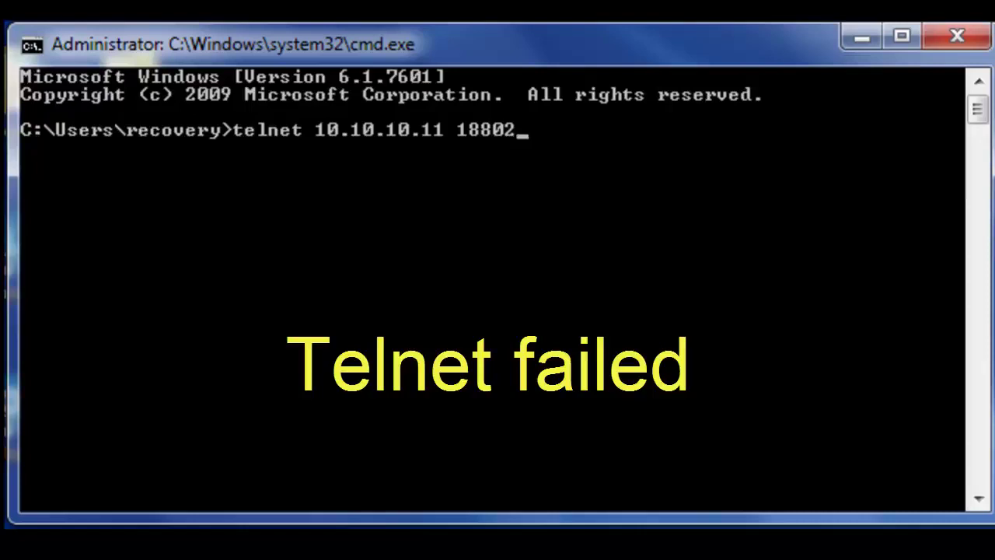
pyautogui.press('Return')
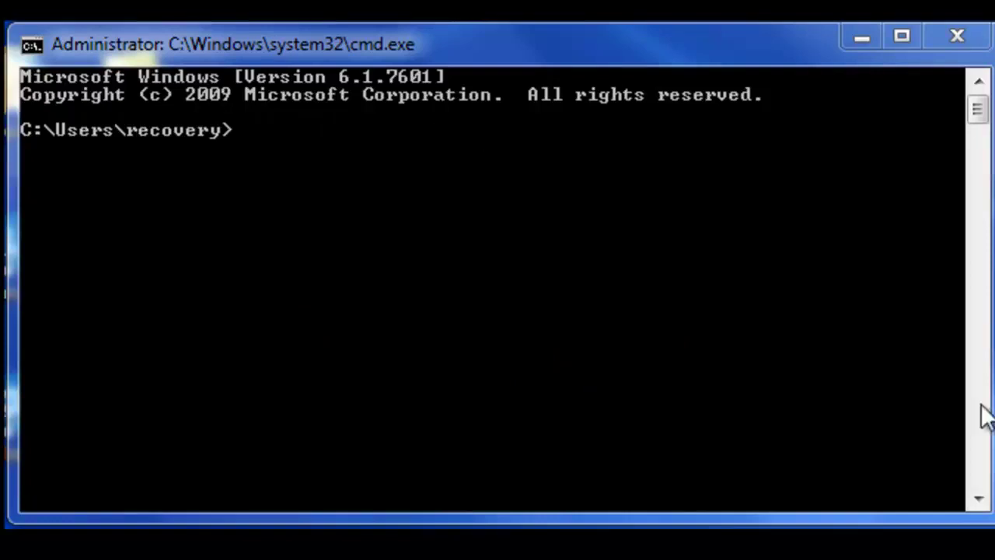
# Repeat the Telnet connection test to 10.10.10.11 on port 18802 from a fresh command prompt
pyautogui.click(912, 356)
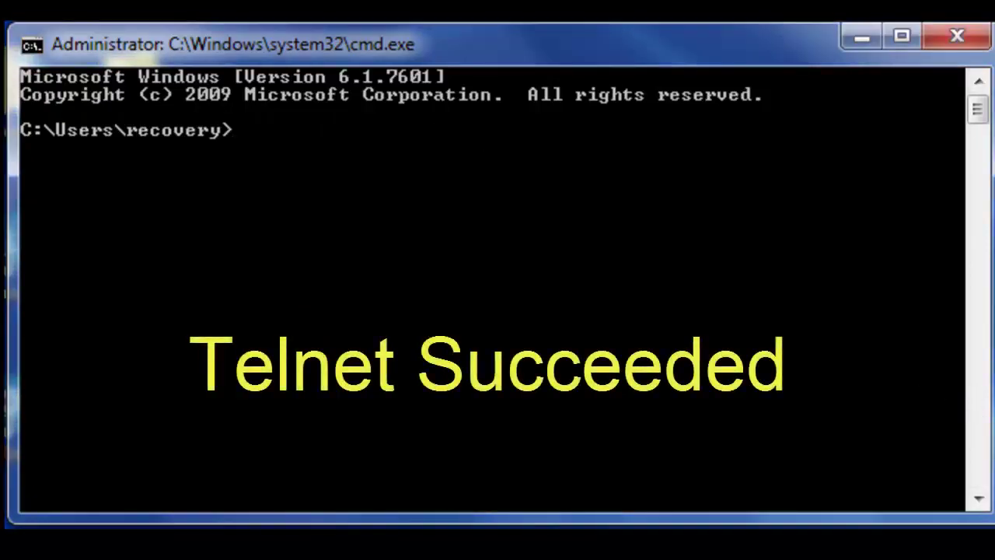
pyautogui.write('telnet 10.10')
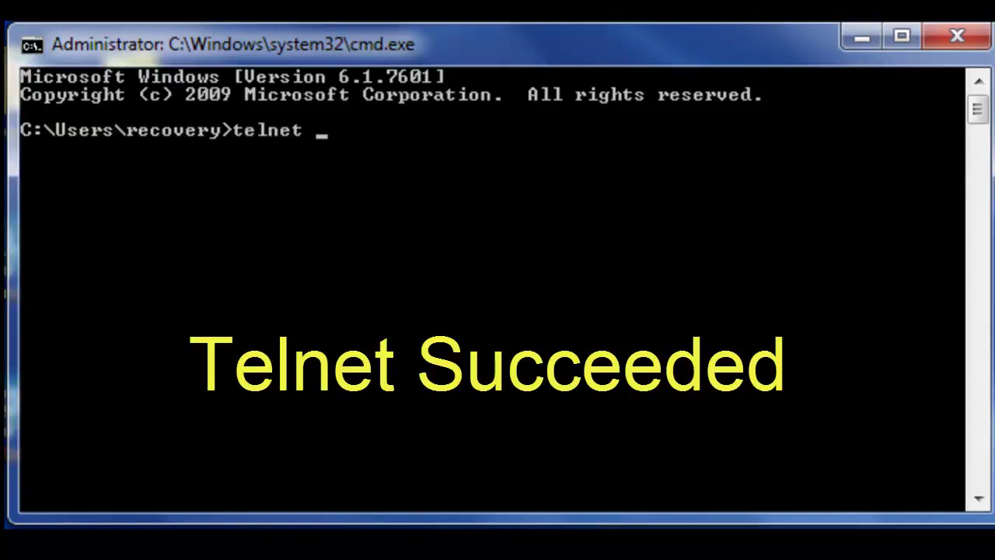
pyautogui.write('.10')
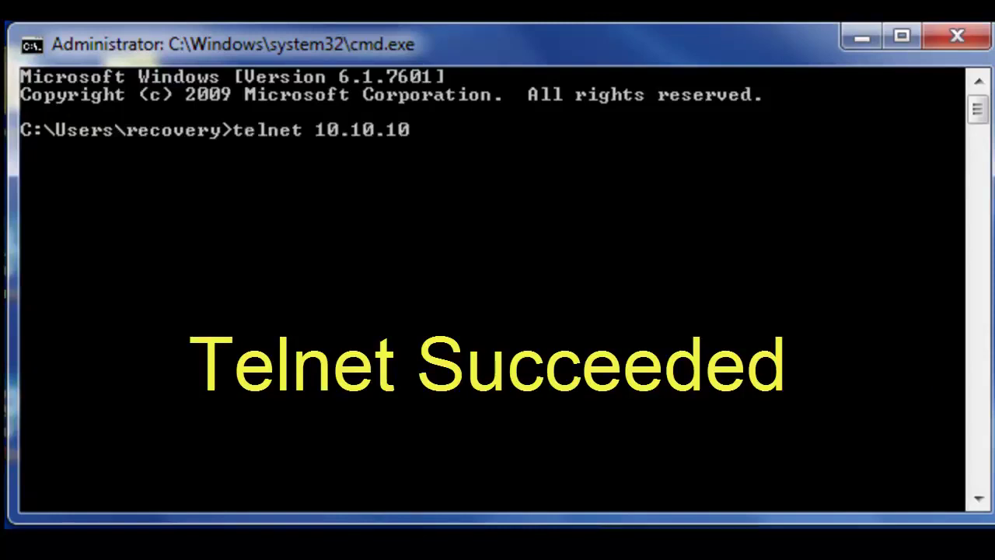
pyautogui.write('.11 18802')
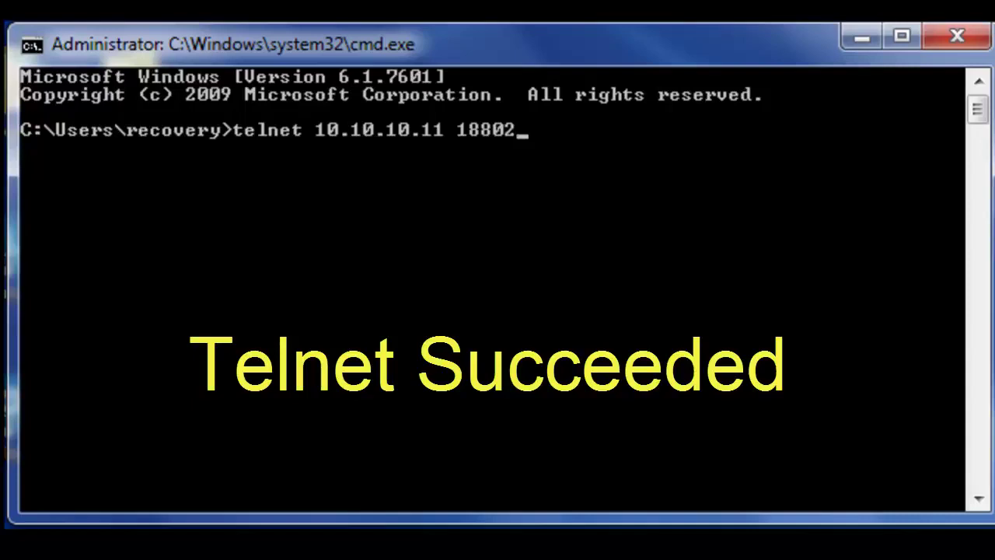
pyautogui.press('Return')
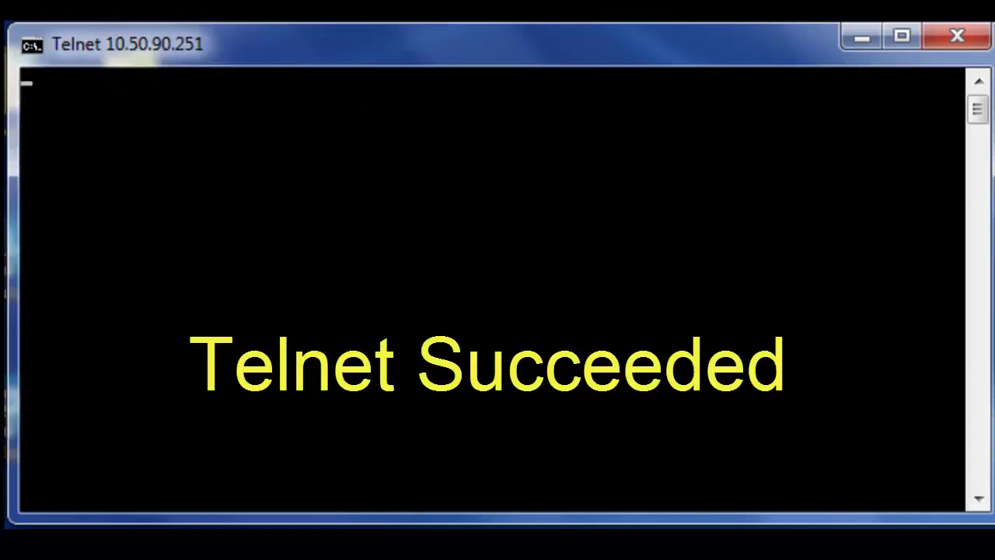